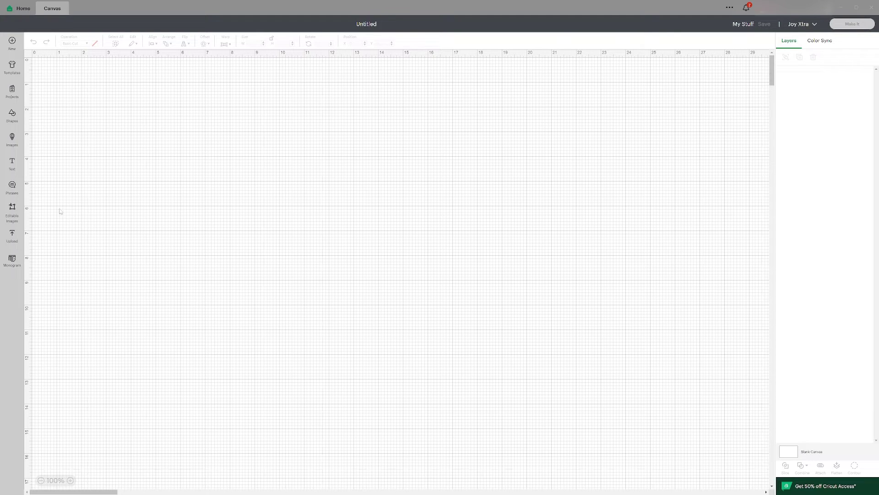
- Add a text object and replace its placeholder with the word 'Design'
click(12, 162)
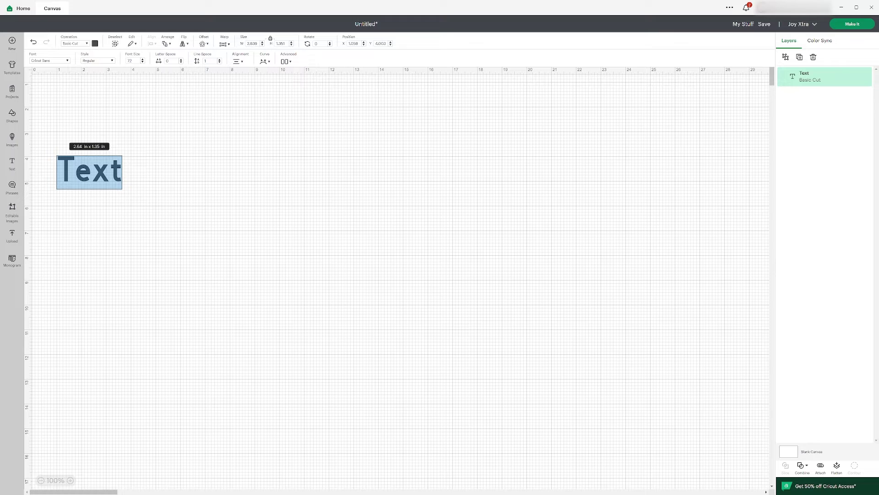
text(Desi)
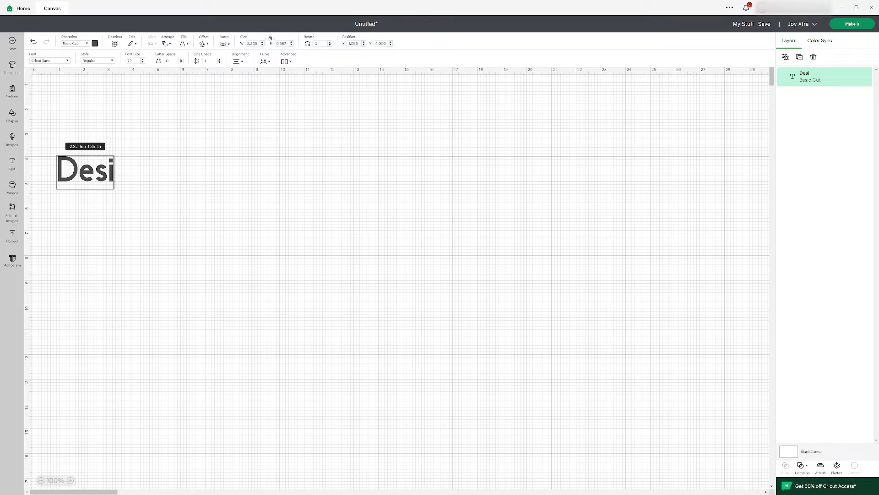
text(gn)
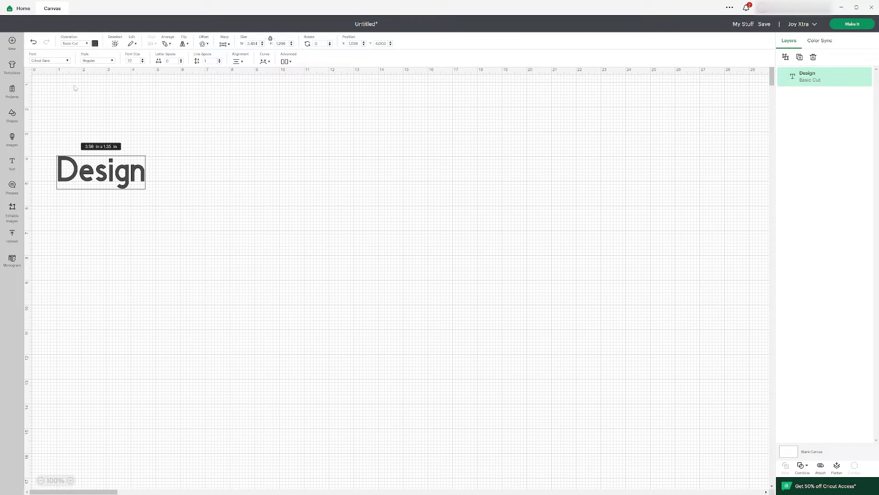
- Apply the Lalisa system font to the word 'Design'
click(49, 61)
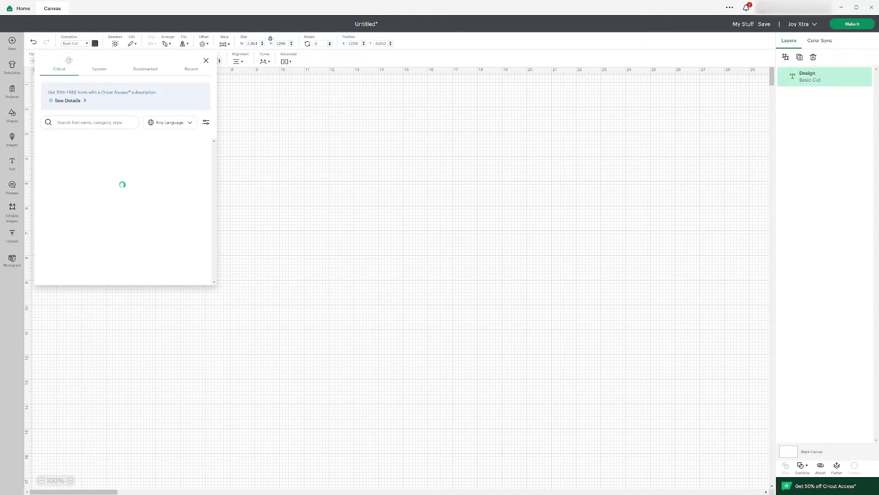
click(100, 69)
text(la)
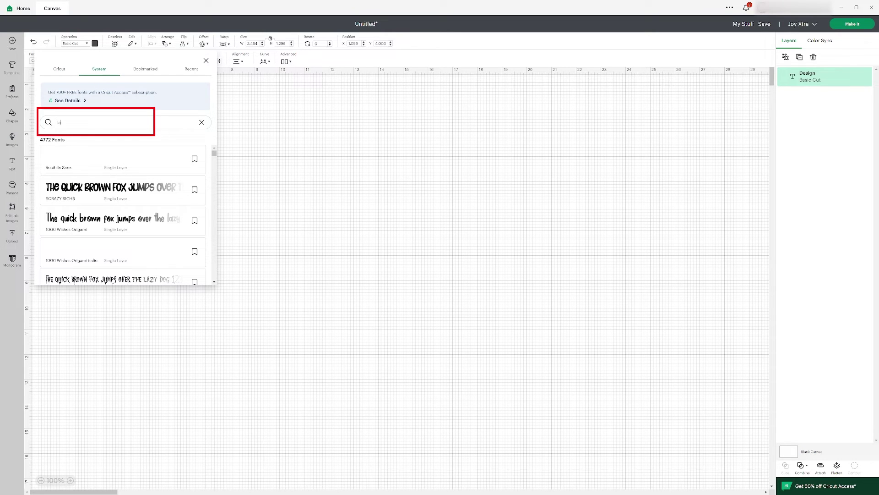
text(lisa)
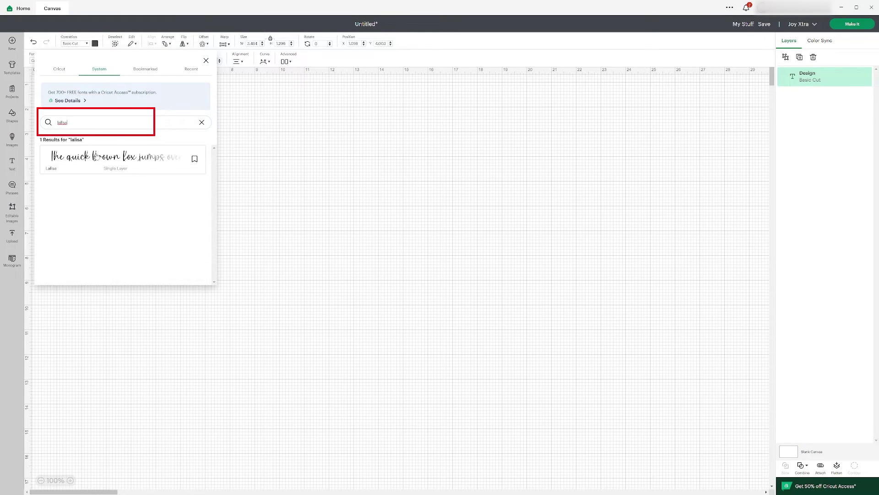
click(122, 159)
click(206, 60)
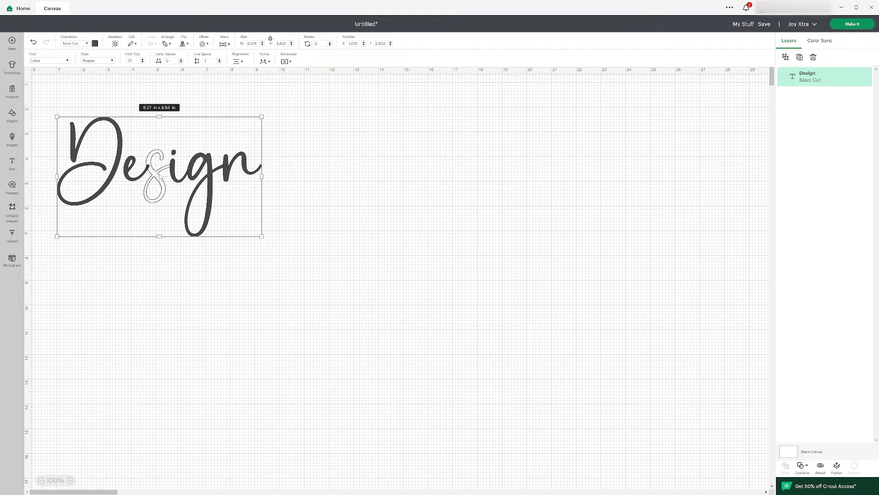
- Ungroup 'Design' into six separate letter layers and select the letter s
right_click(161, 177)
click(149, 191)
right_click(155, 175)
click(175, 285)
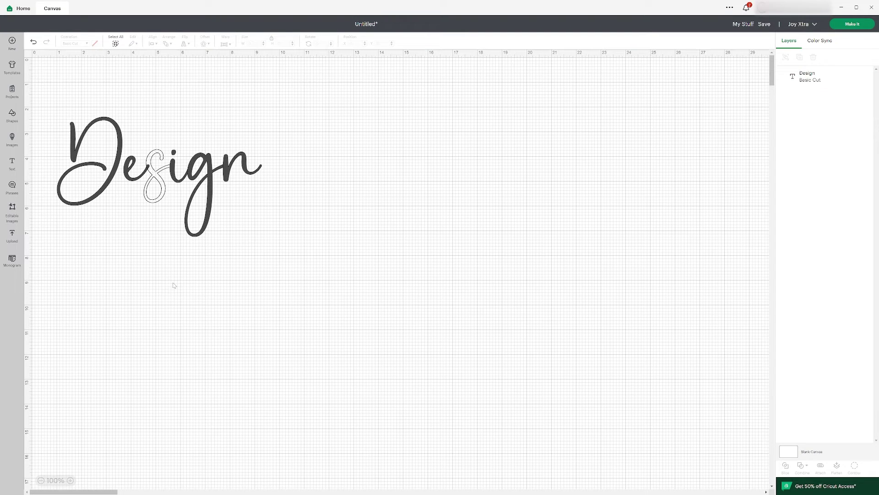
click(160, 196)
right_click(160, 178)
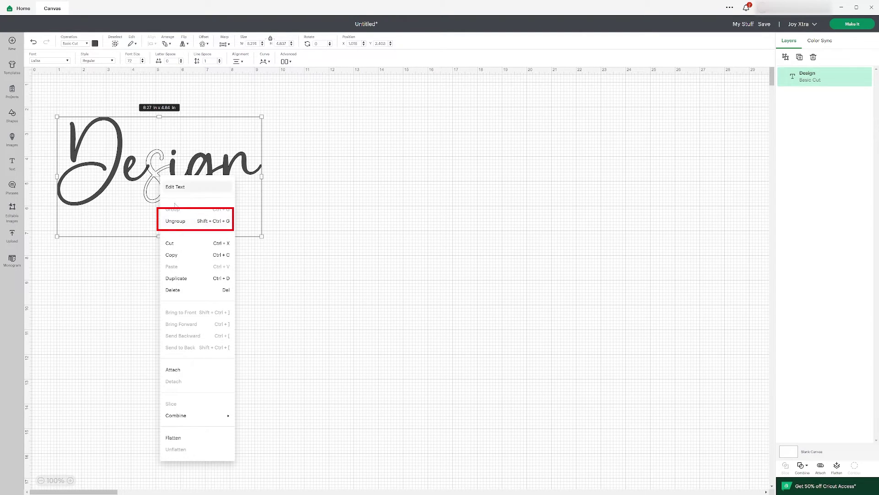
click(184, 226)
click(151, 261)
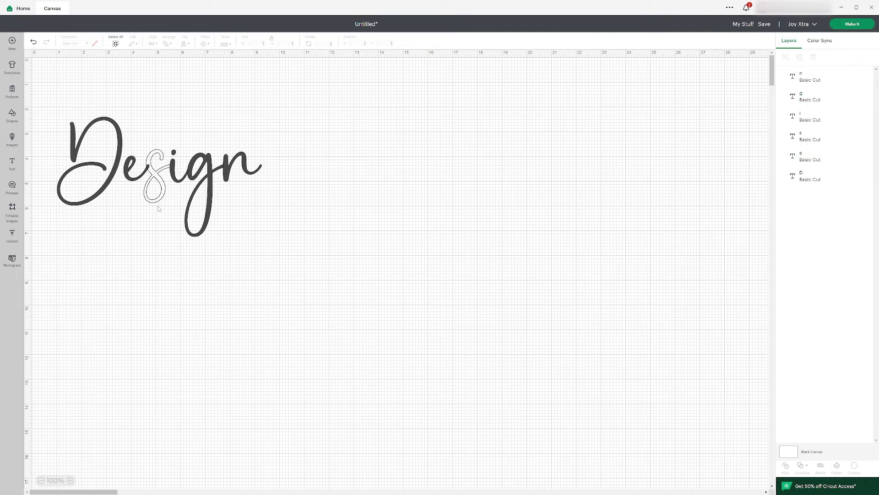
click(159, 176)
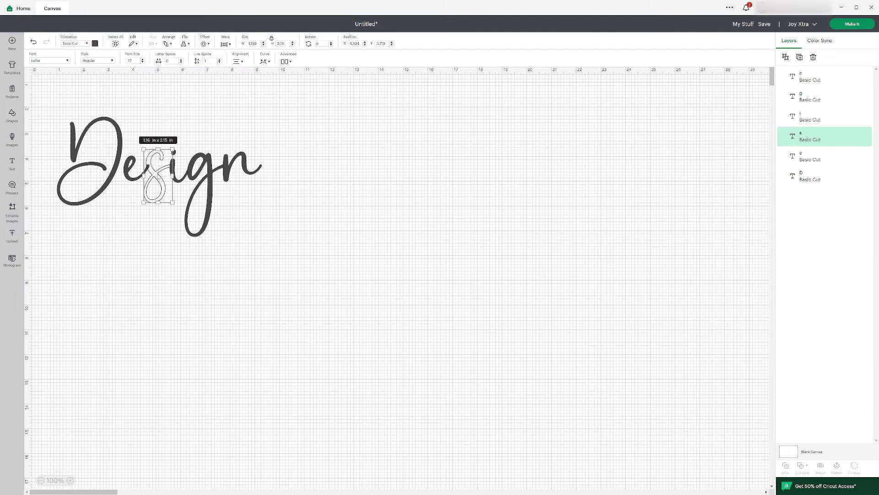
- Give the letter s an offset with a distance of 0.001 in
click(205, 43)
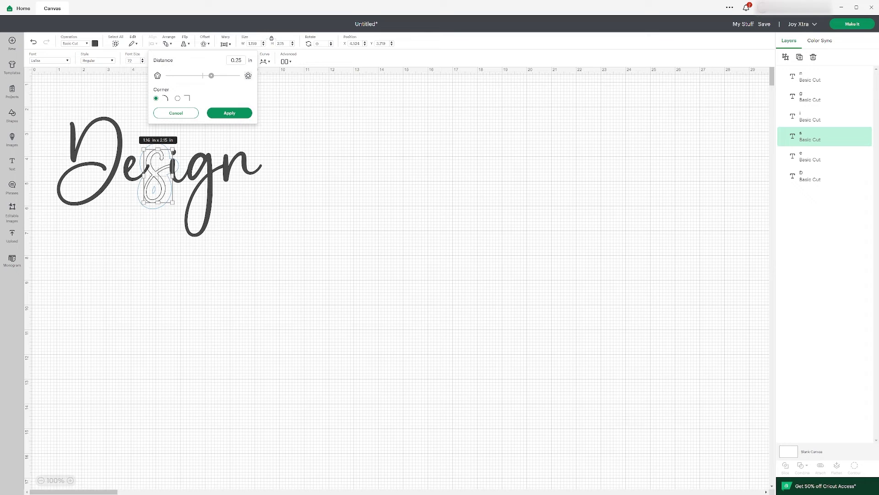
double_click(239, 59)
text(001)
click(230, 114)
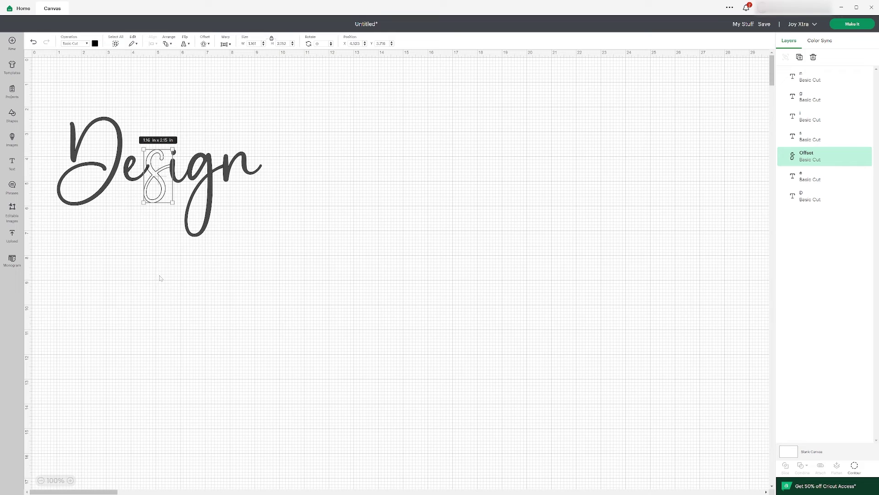
click(150, 251)
- Weld the s and its 0.001 in offset into one Weld Result layer
drag(157, 213, 158, 185)
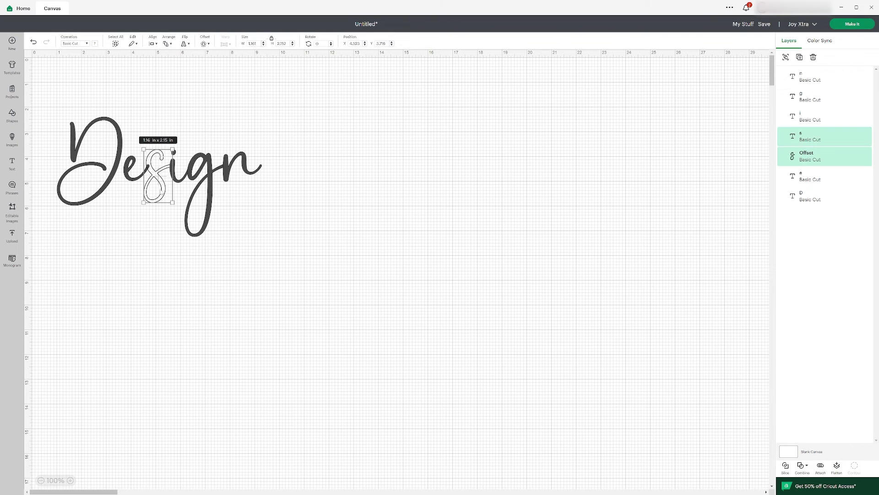
right_click(163, 195)
mouse_move(198, 409)
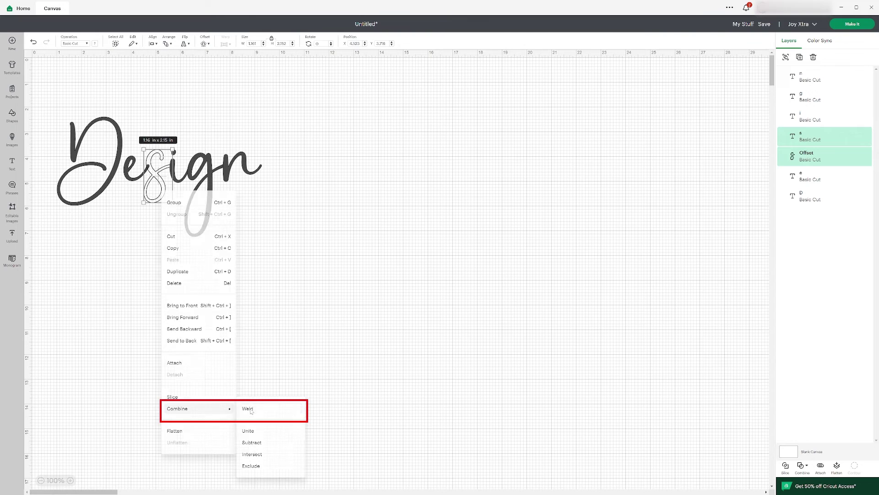
click(247, 408)
click(156, 186)
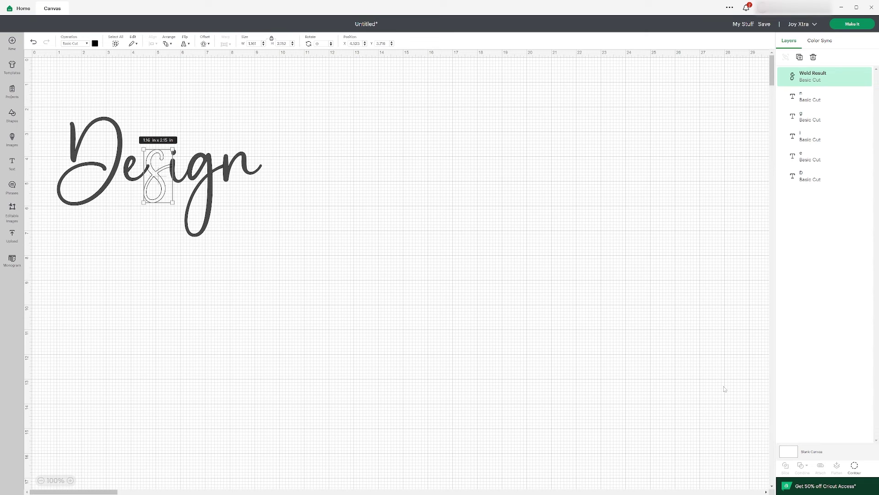
- Hide the s outline and teardrop contours so the welded s looks solid
click(855, 468)
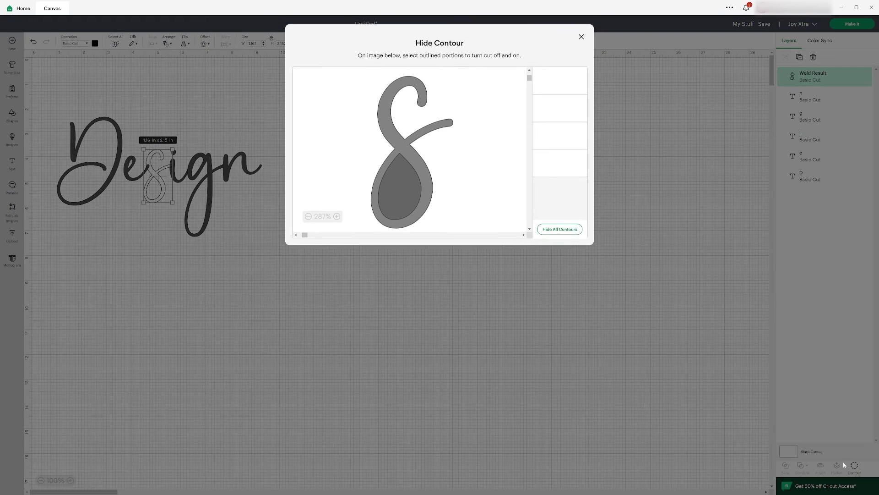
click(392, 136)
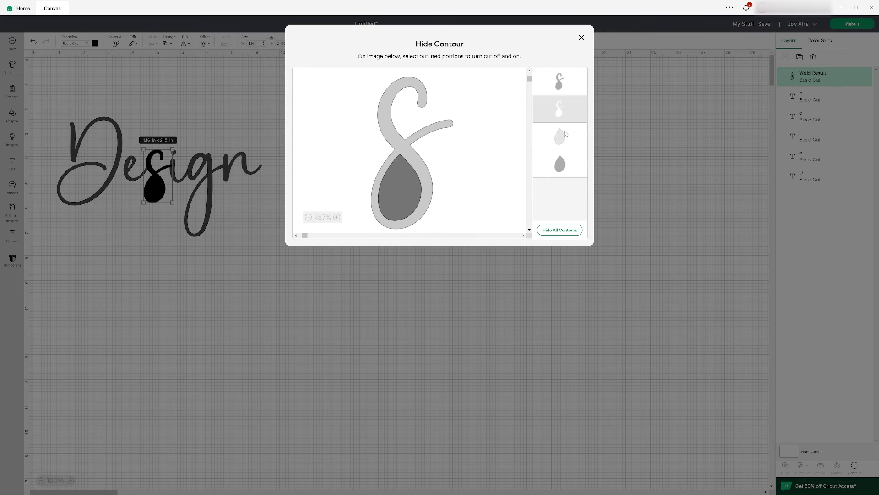
click(543, 136)
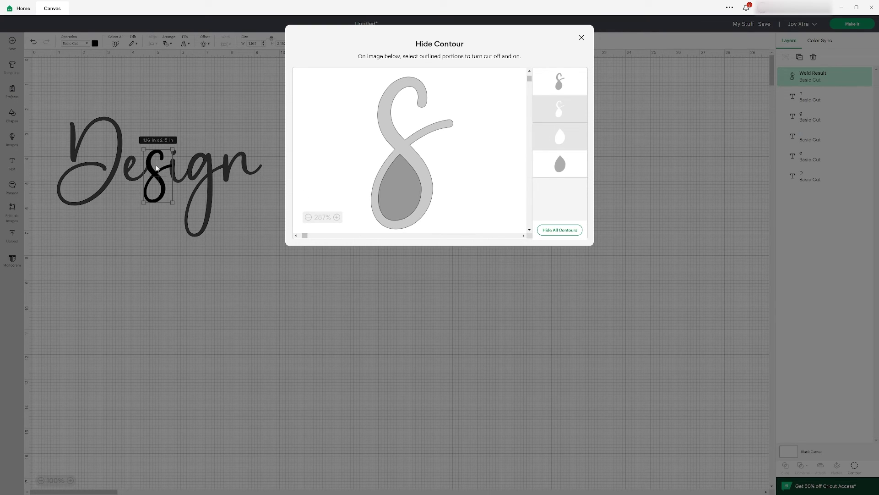
click(581, 37)
click(266, 239)
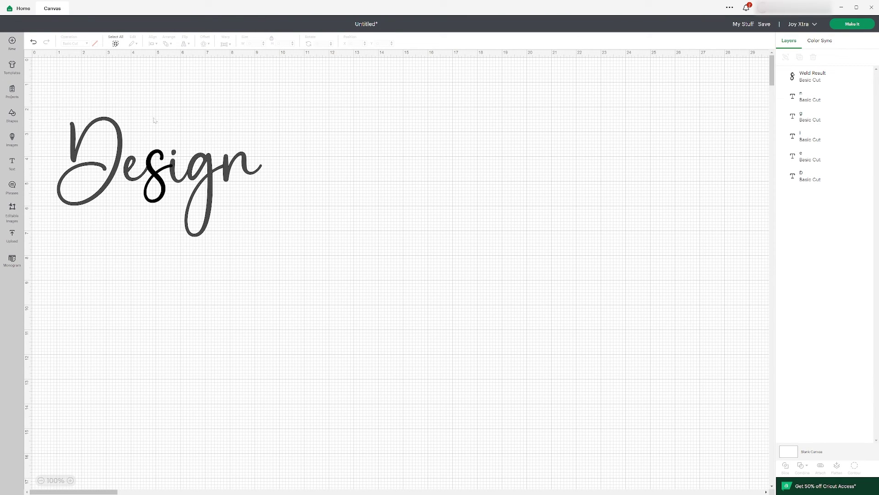
- Apply a welded 0.001 in offset to the n, g, i, e and D letters
click(811, 102)
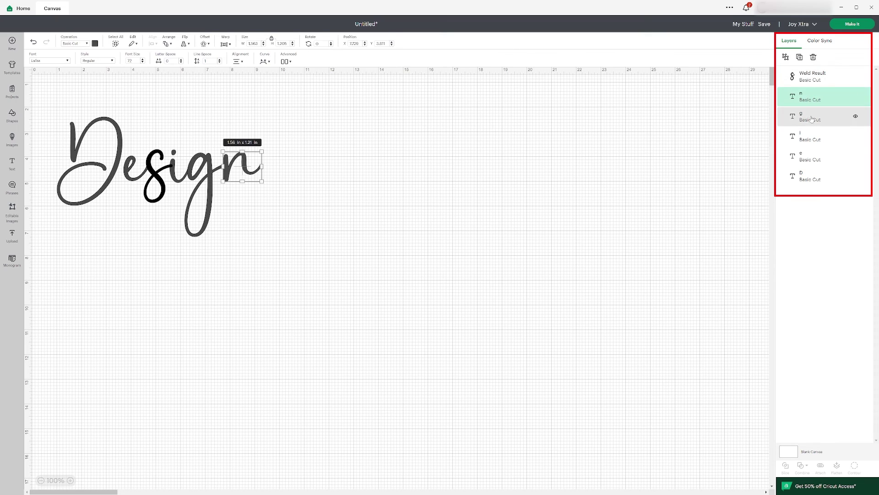
shift+click(811, 121)
shift+click(810, 140)
shift+click(808, 160)
shift+click(808, 178)
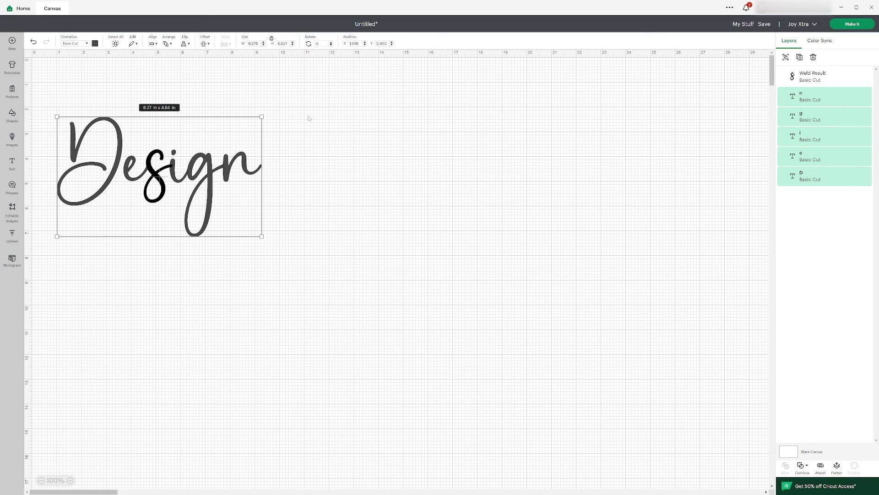
click(206, 43)
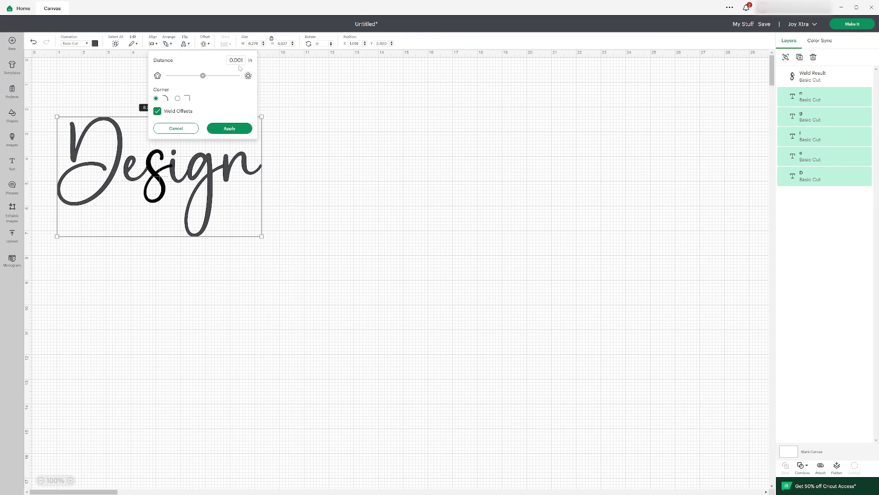
click(238, 129)
click(312, 118)
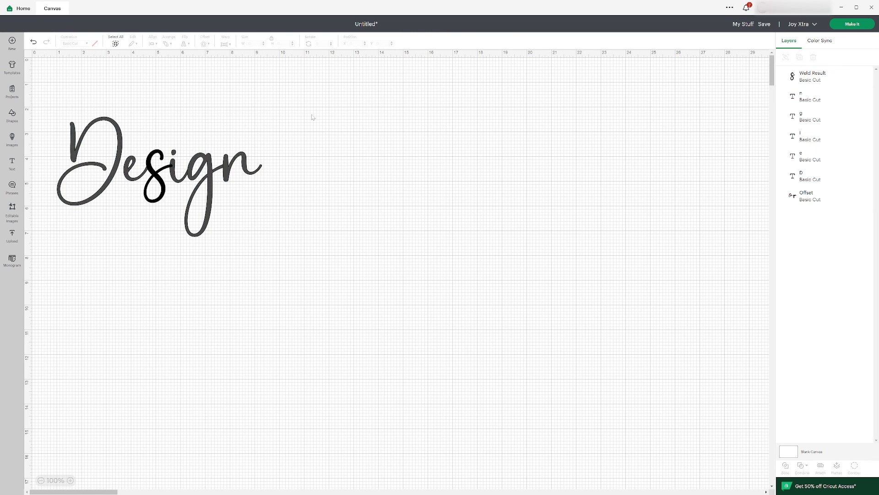
- Weld all letters, their offset and the welded s into one Weld Result
click(72, 124)
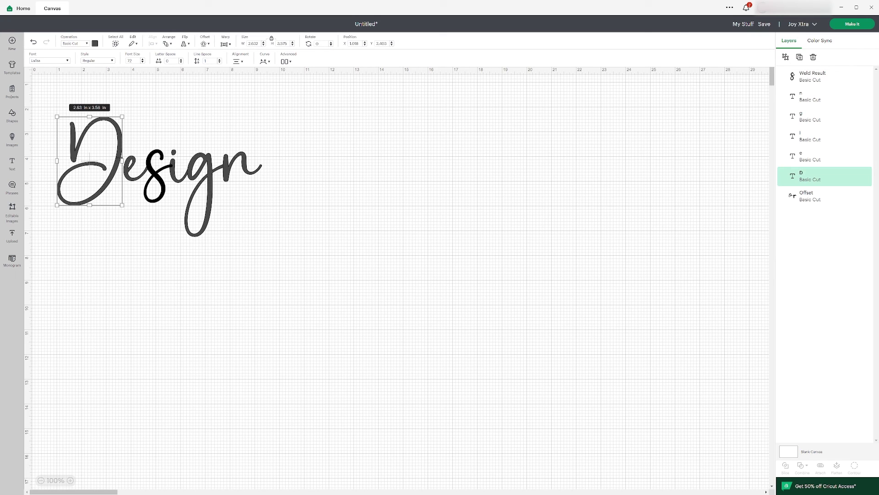
click(54, 107)
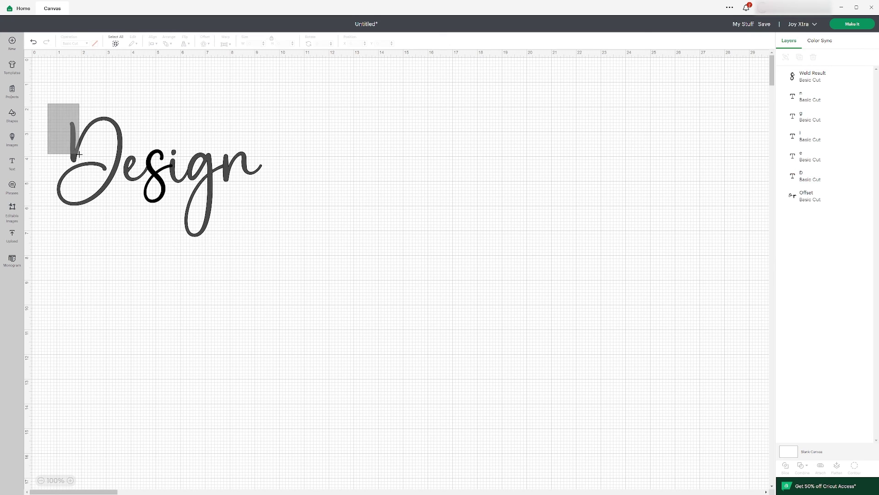
drag(49, 103, 75, 140)
click(117, 41)
drag(47, 111, 264, 240)
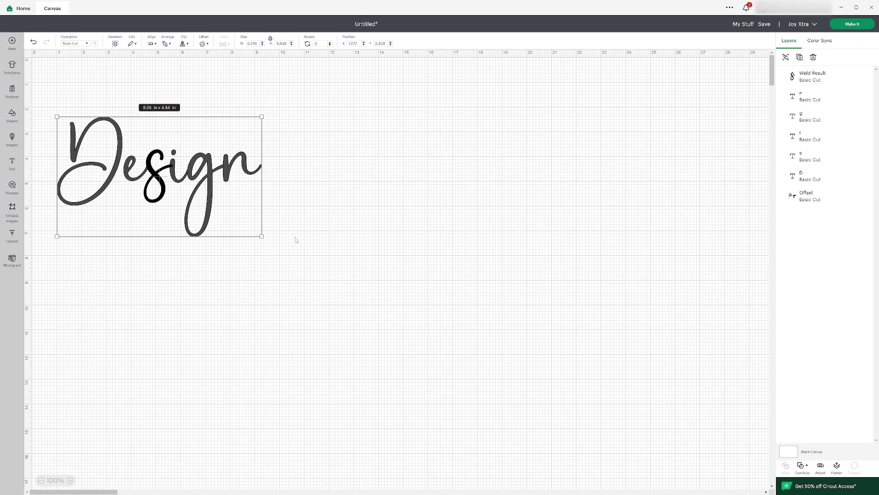
right_click(246, 213)
mouse_move(281, 429)
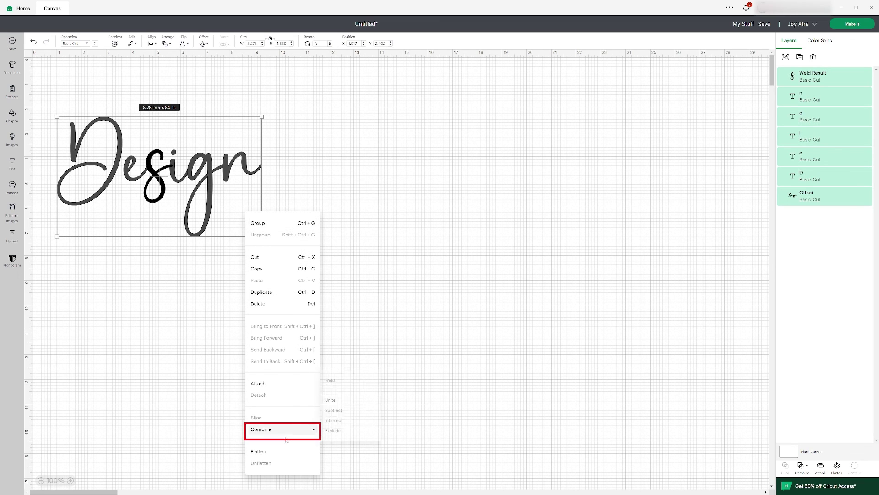
click(343, 374)
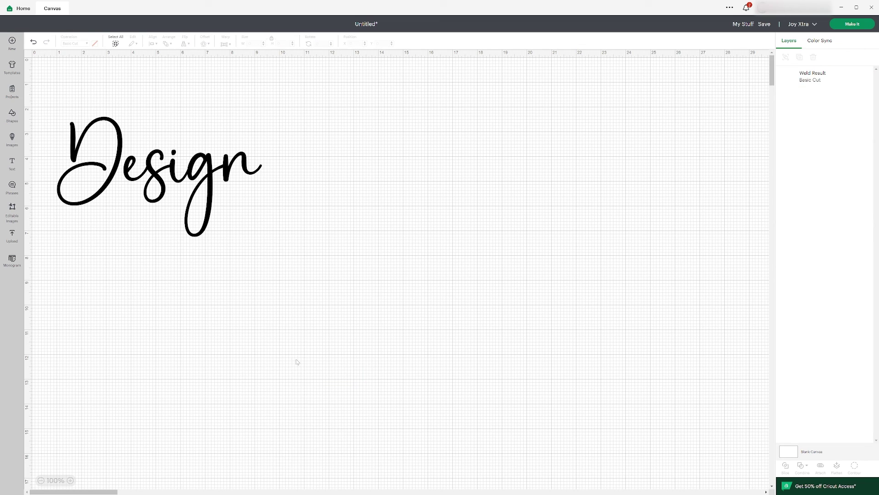